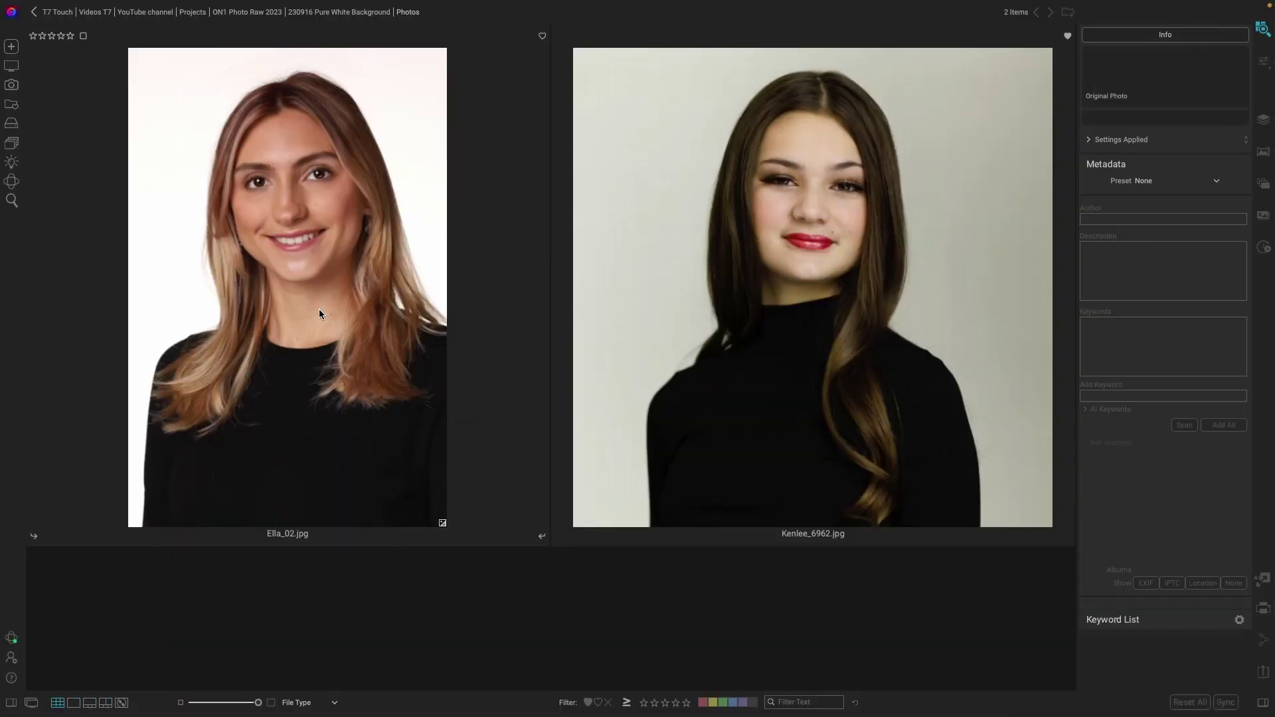
- Open the blonde woman's portrait for editing and set the preview background color to White
left_click(317, 308)
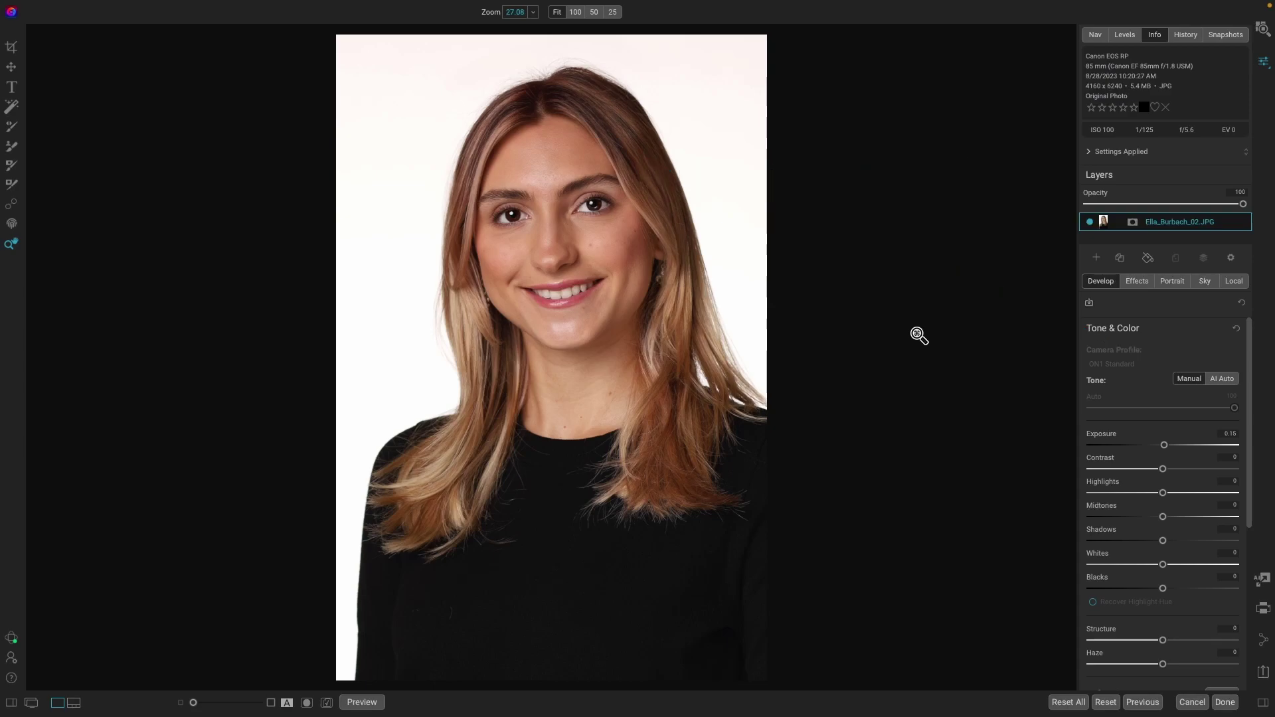
mouse_move(364, 3)
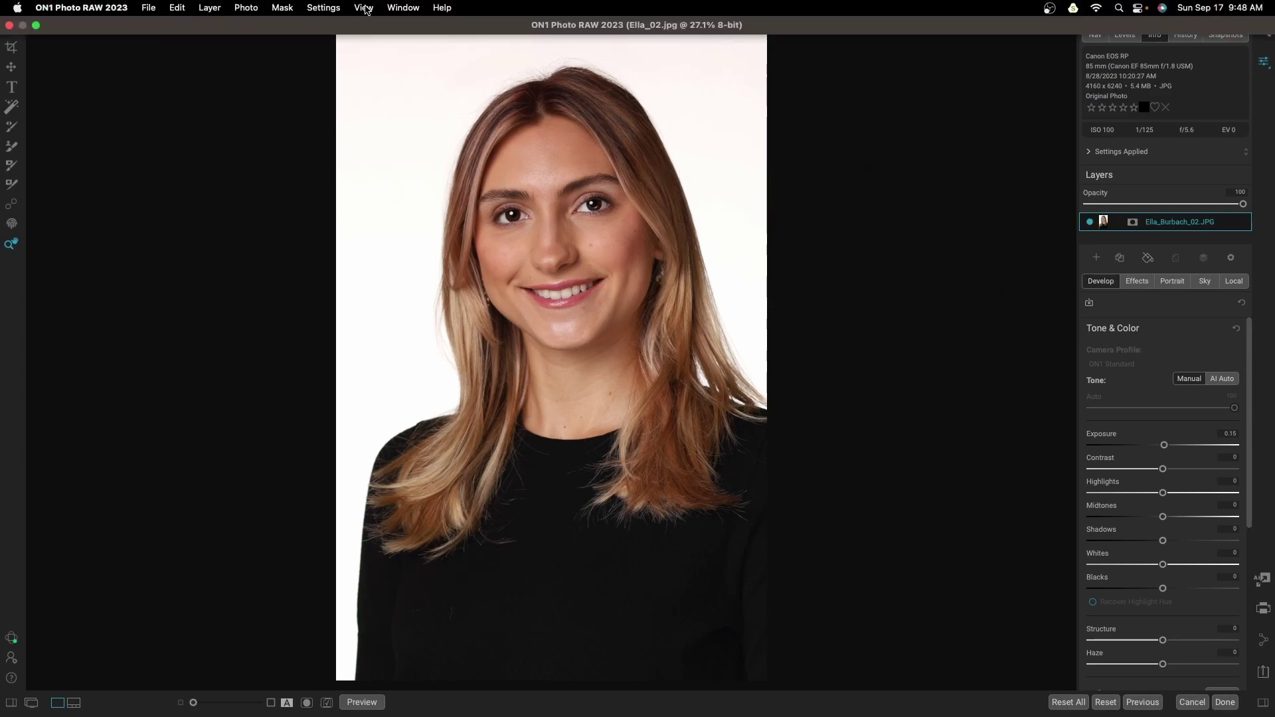
left_click(365, 8)
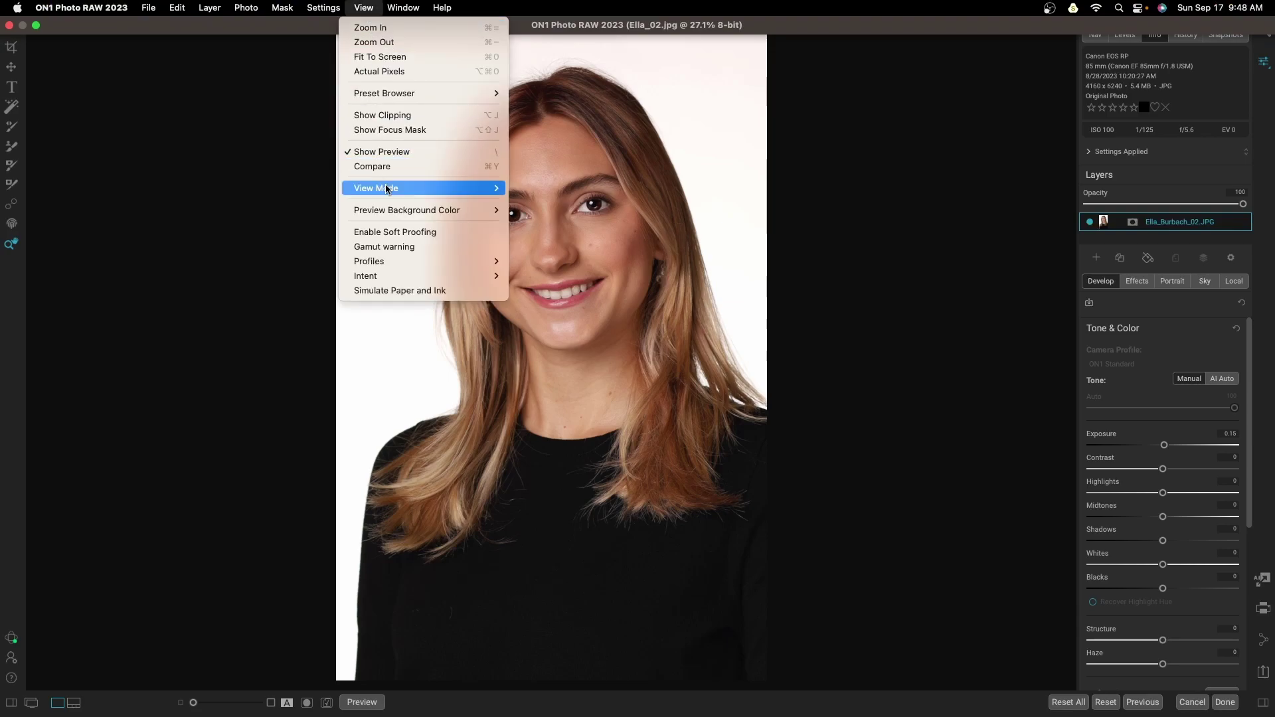
mouse_move(395, 211)
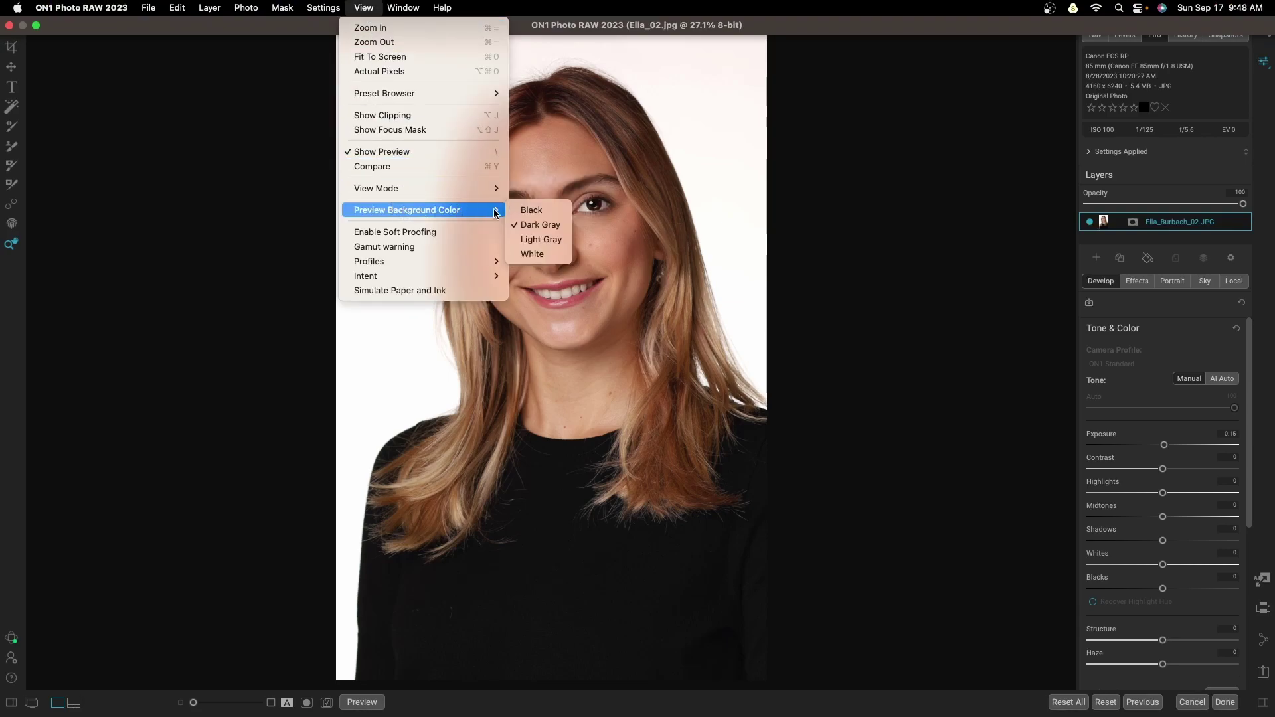
left_click(535, 256)
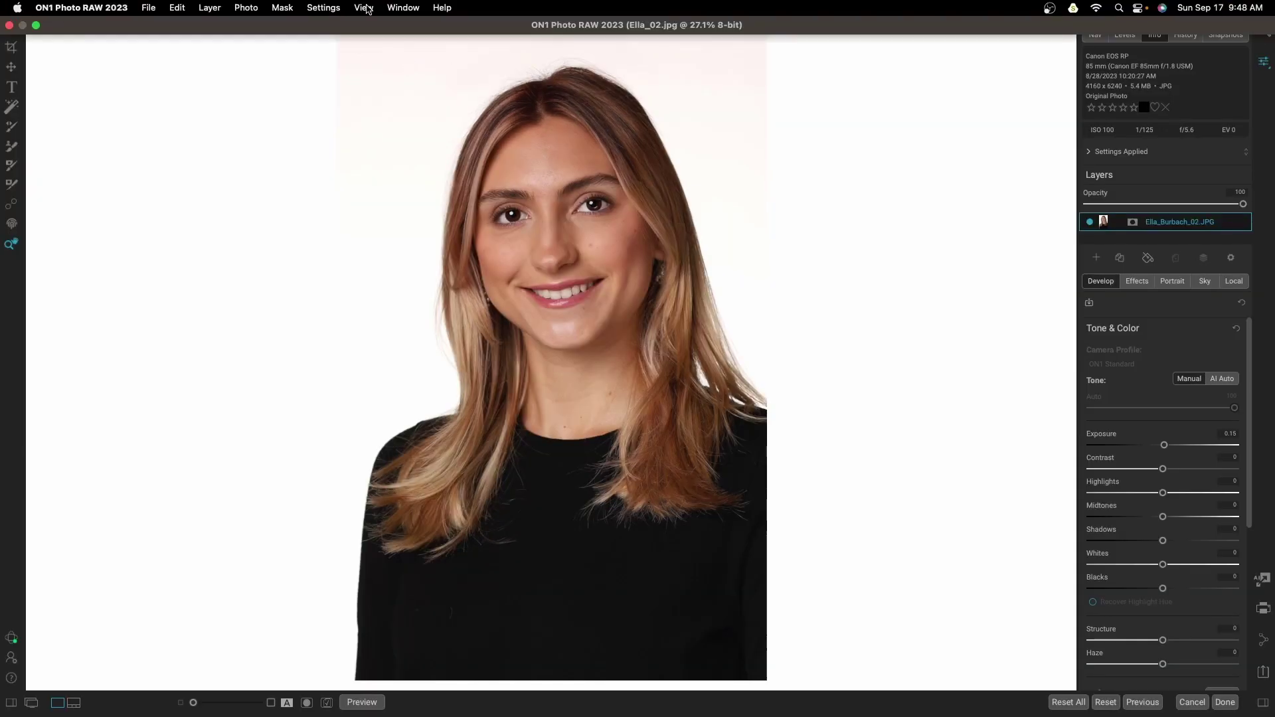
- Return the preview background color to Dark Gray
left_click(367, 8)
mouse_move(383, 209)
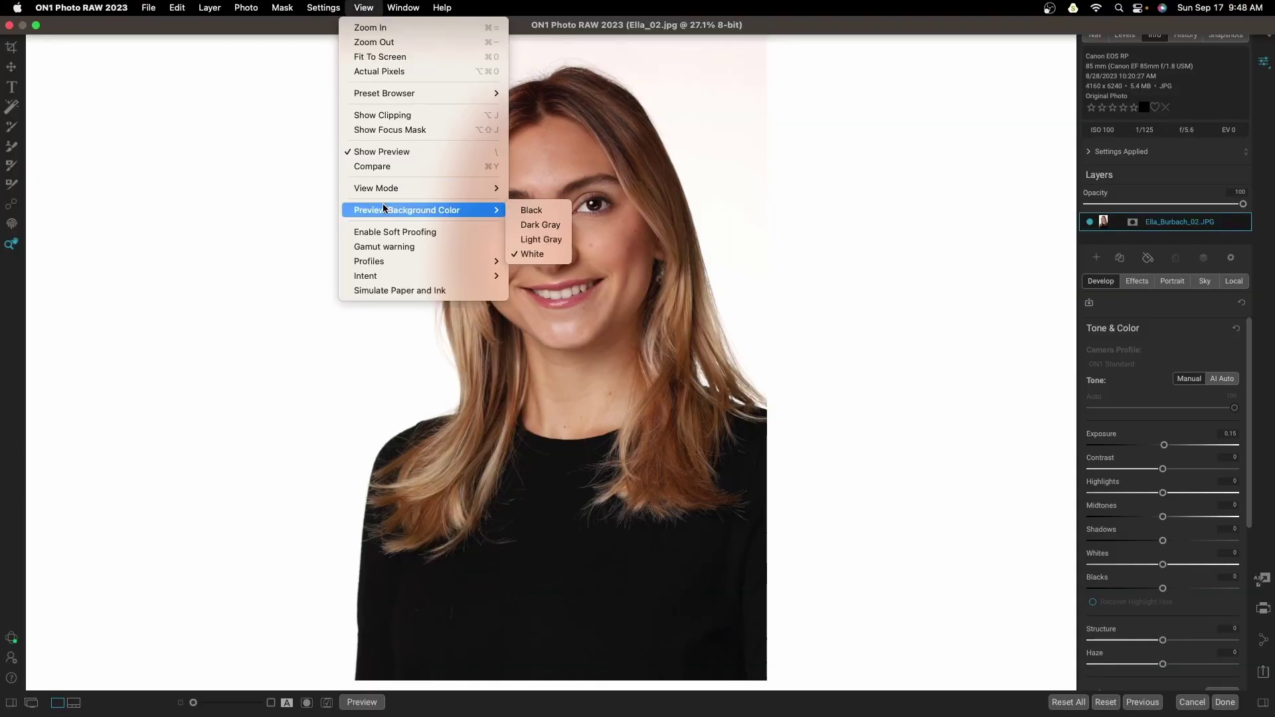
left_click(538, 225)
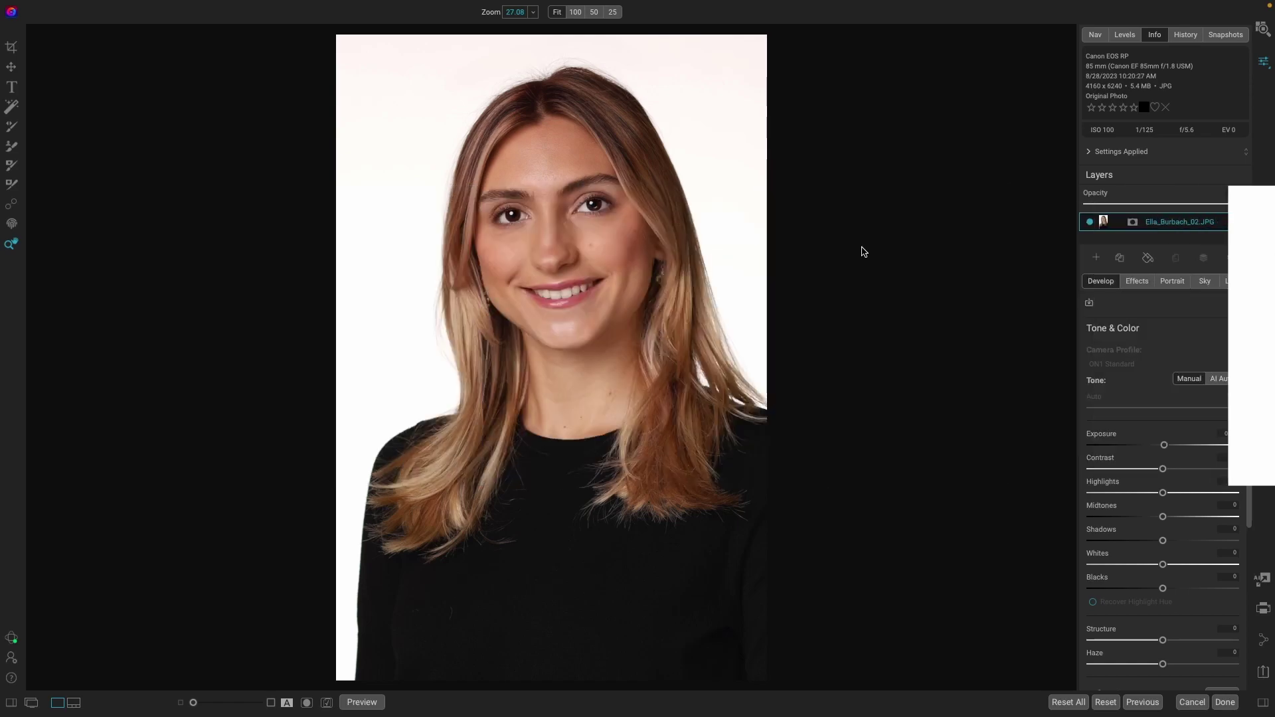
- Show the histogram and use Super Select AI to apply the Whites + adjustment to the portrait's background
left_click(1124, 40)
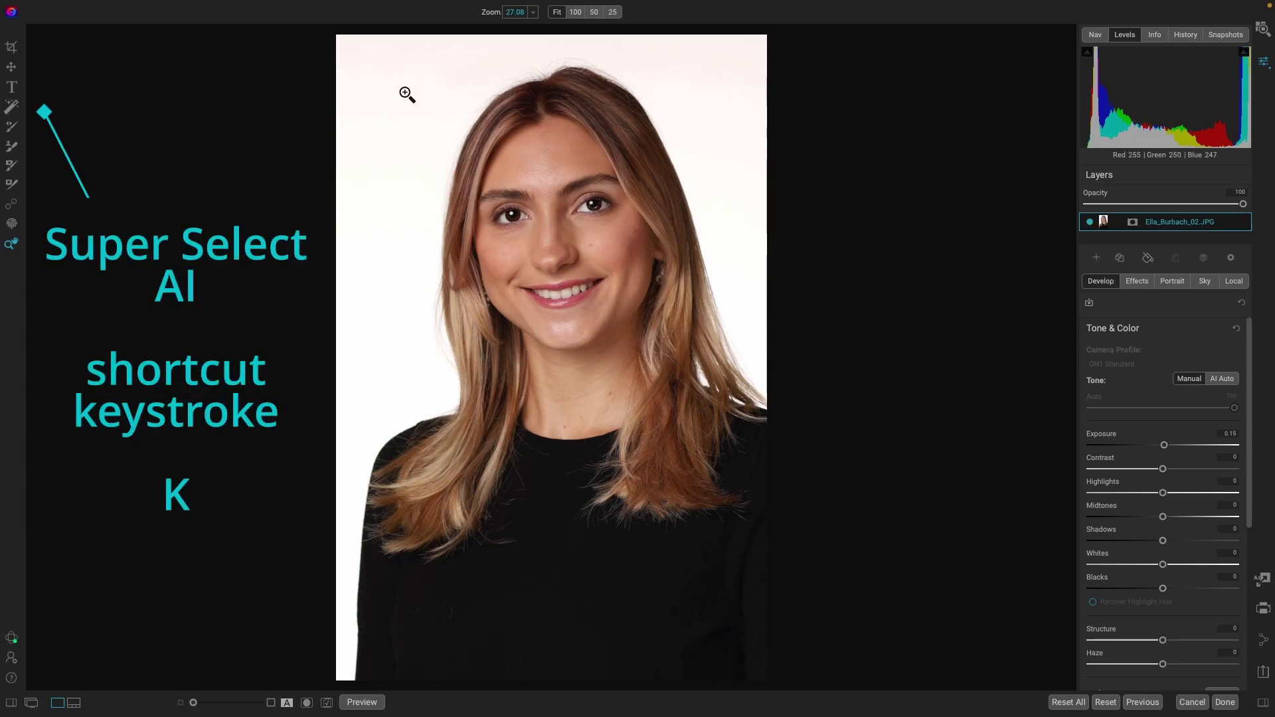
key("k")
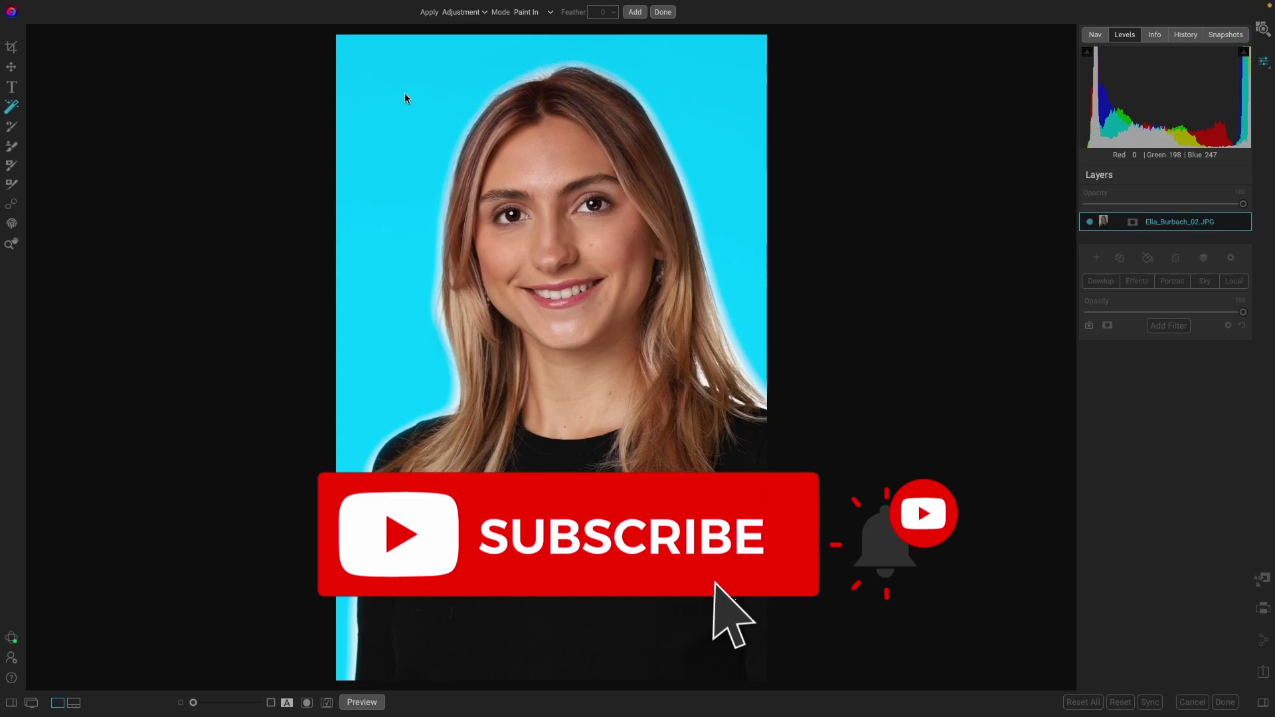
left_click(405, 96)
mouse_move(419, 101)
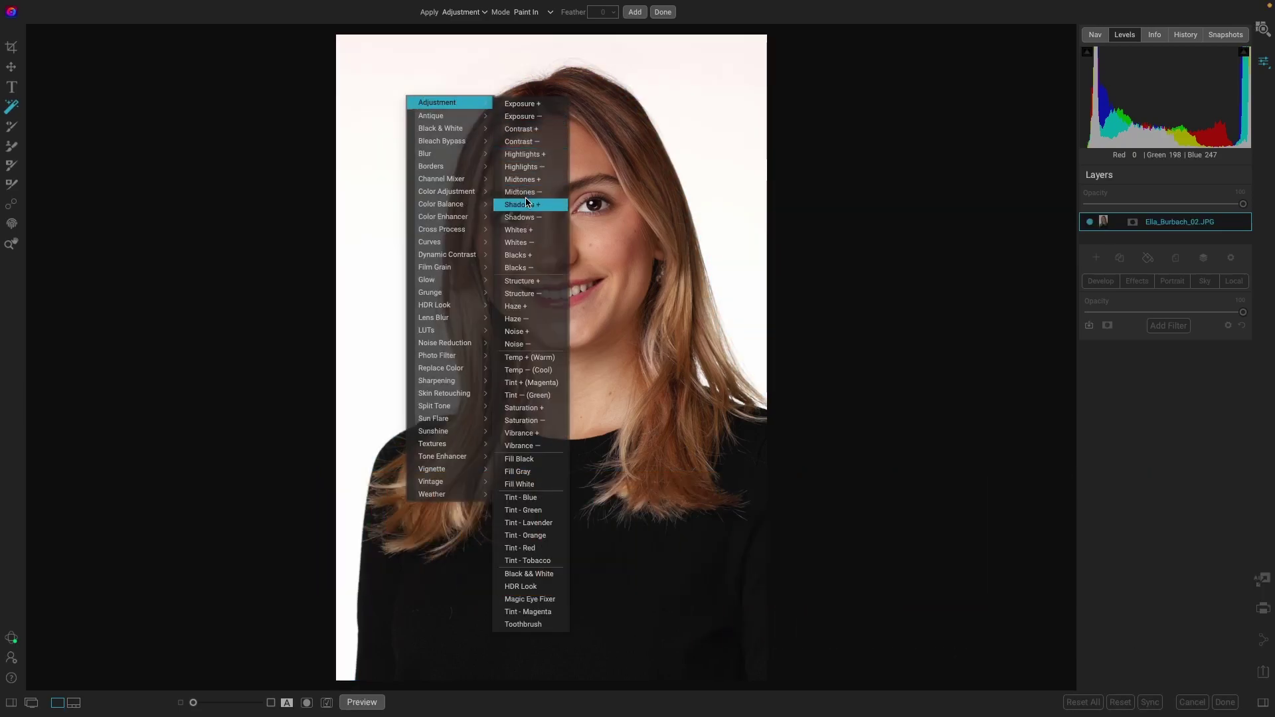
left_click(529, 231)
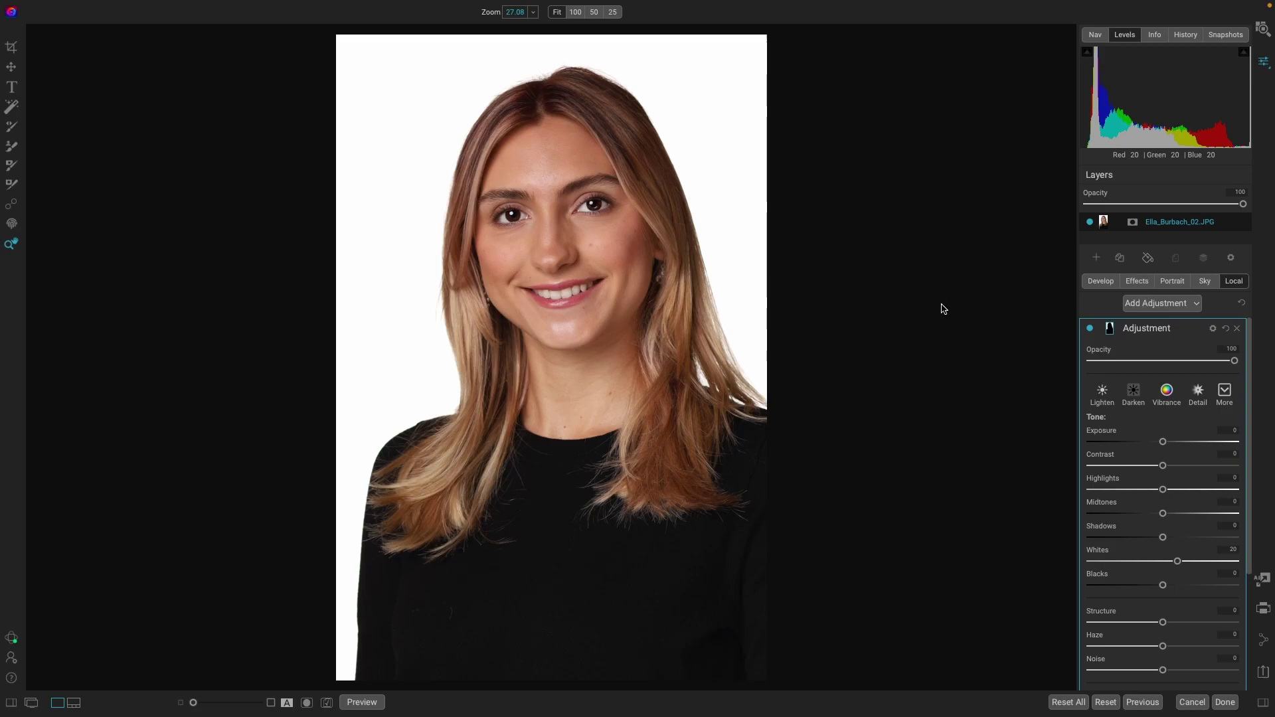
- Set the background adjustment's Whites to 5 while viewing clipping, turn the clipping display off, and finish editing the photo
key("ctrl+m")
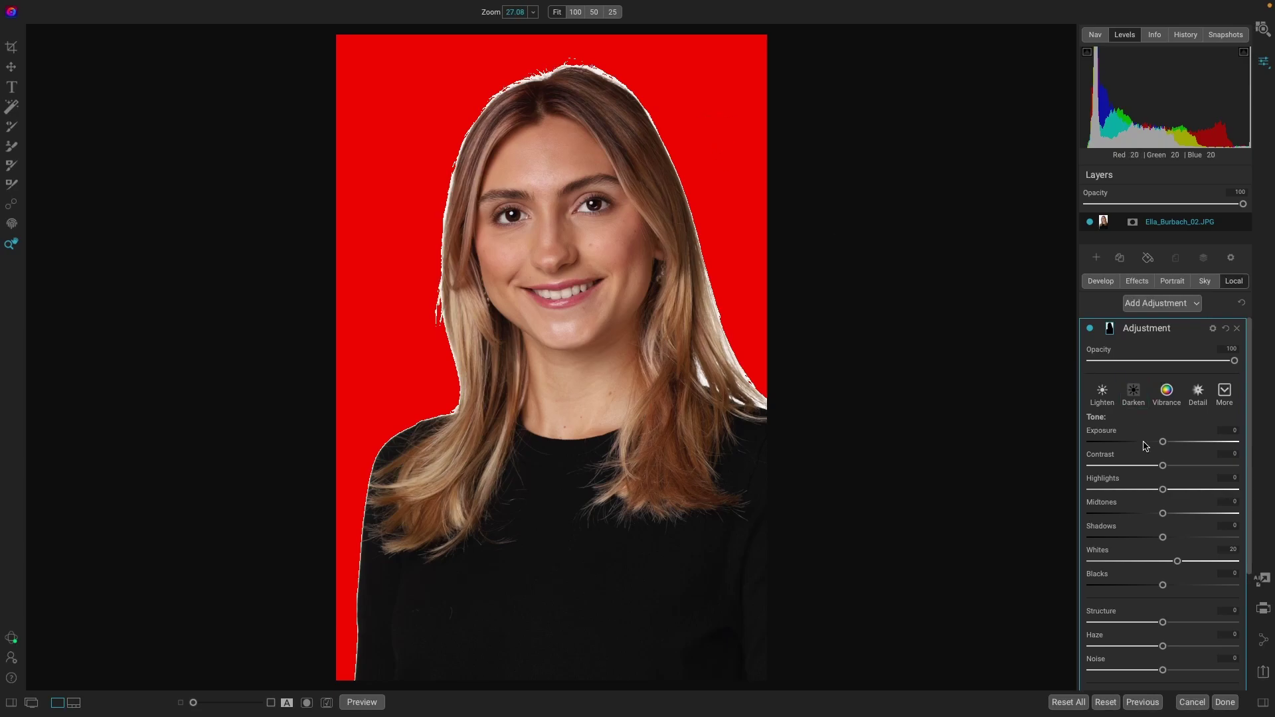
left_click_drag(1177, 561, 1165, 565)
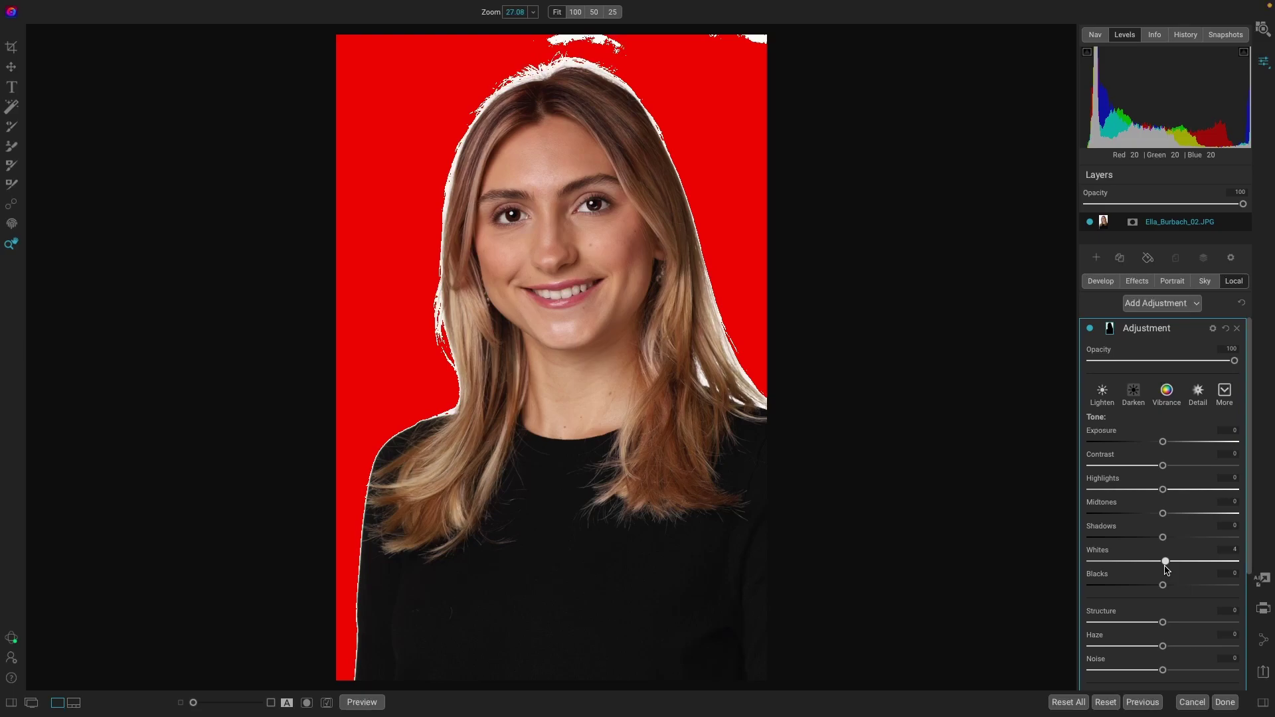
left_click_drag(1167, 569, 1167, 569)
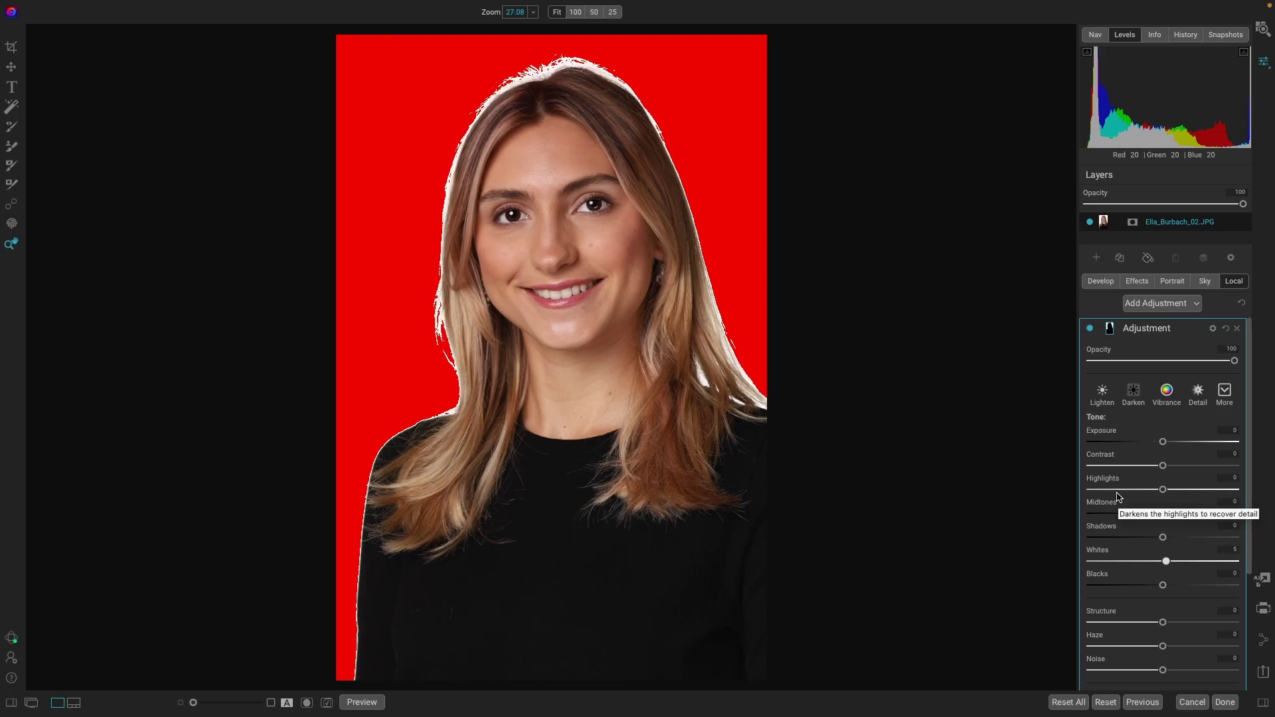
key("j")
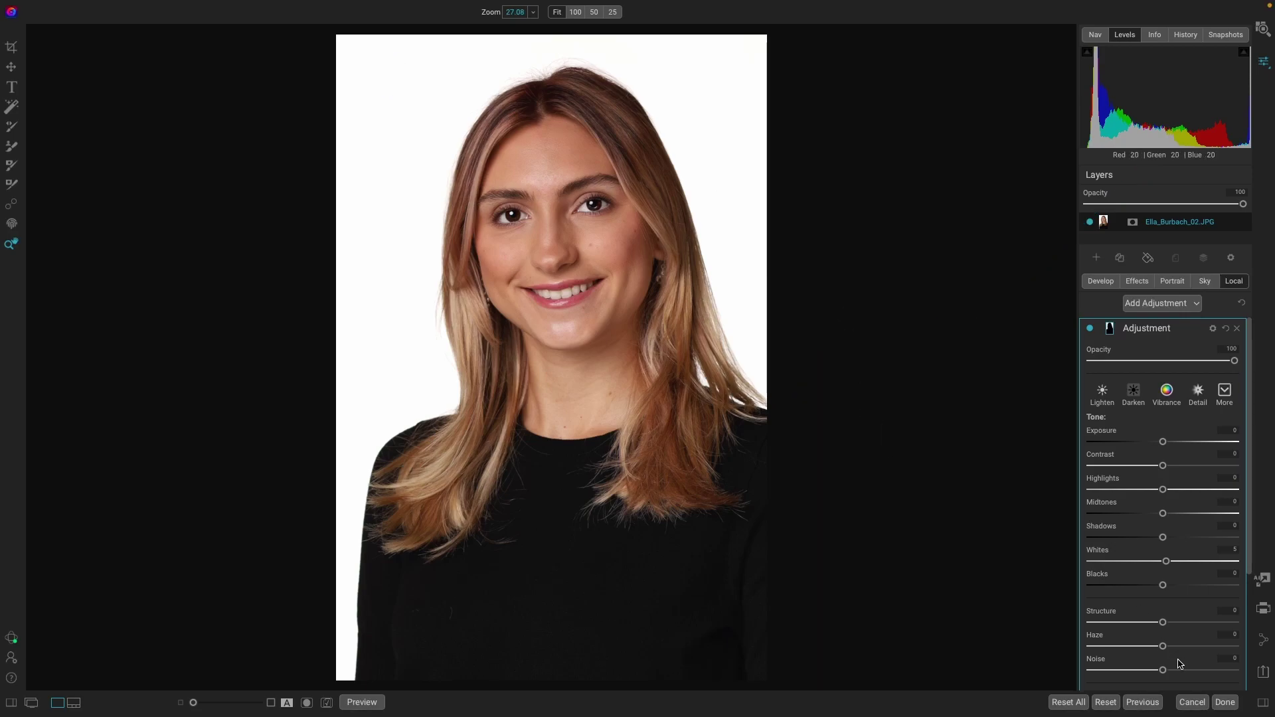
left_click(1223, 704)
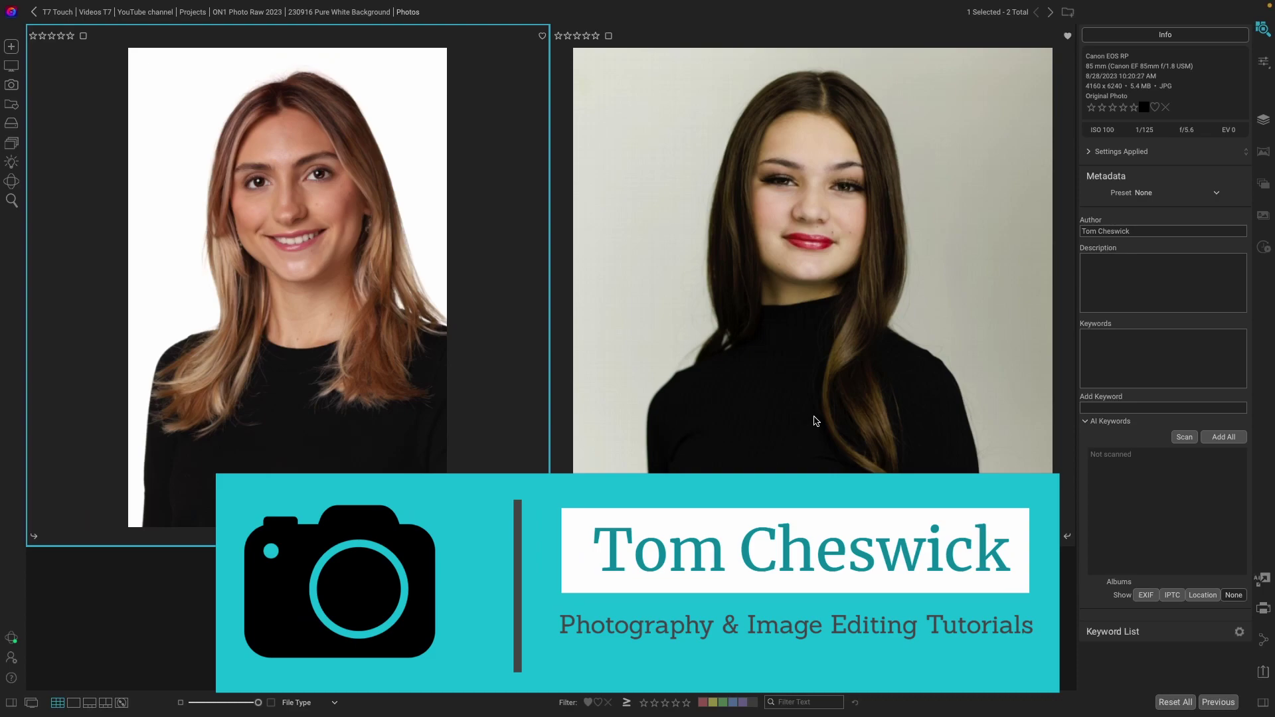
- Open the dark-haired girl's portrait for editing and apply Whites + to its background with Super Select AI
left_click(798, 384)
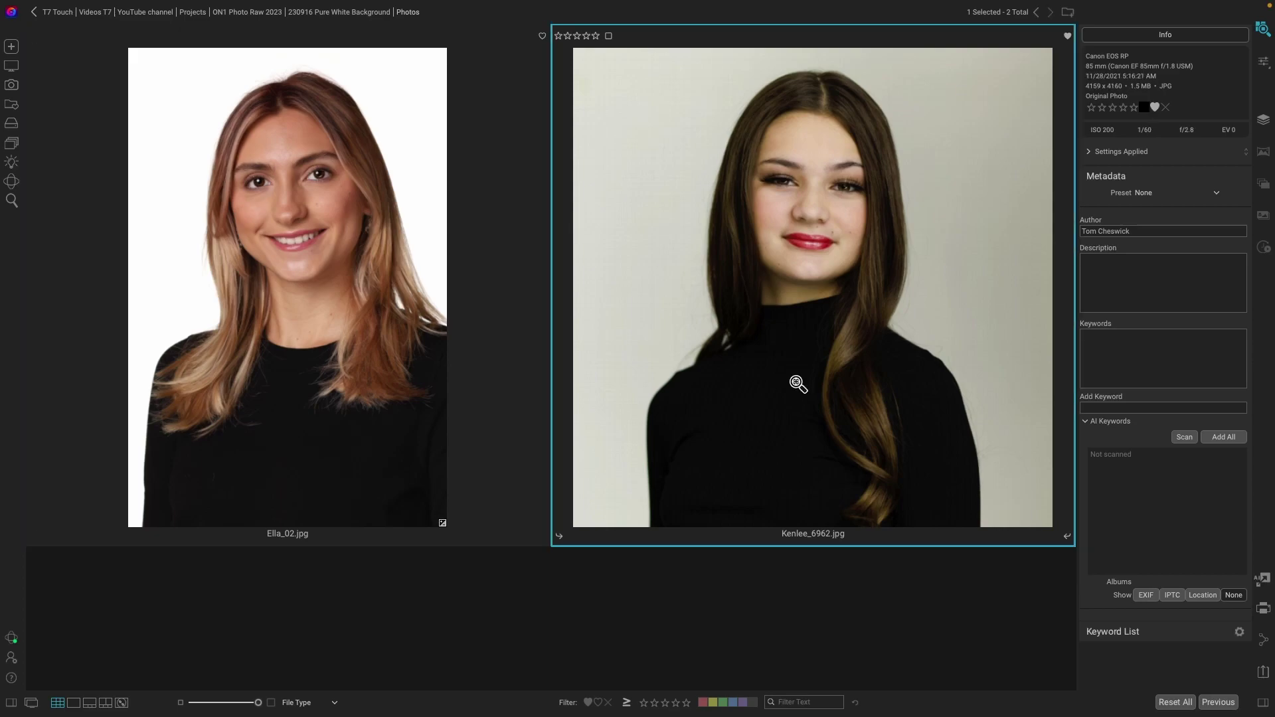
double_click(798, 383)
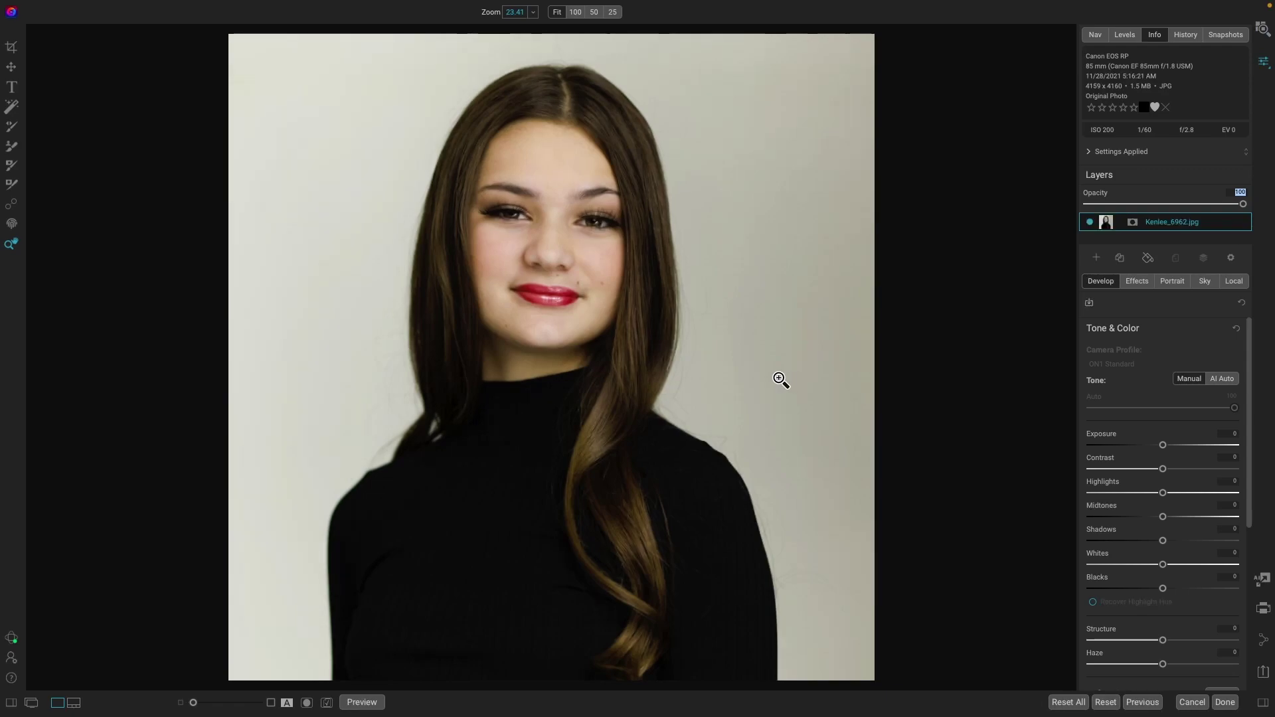
left_click(12, 107)
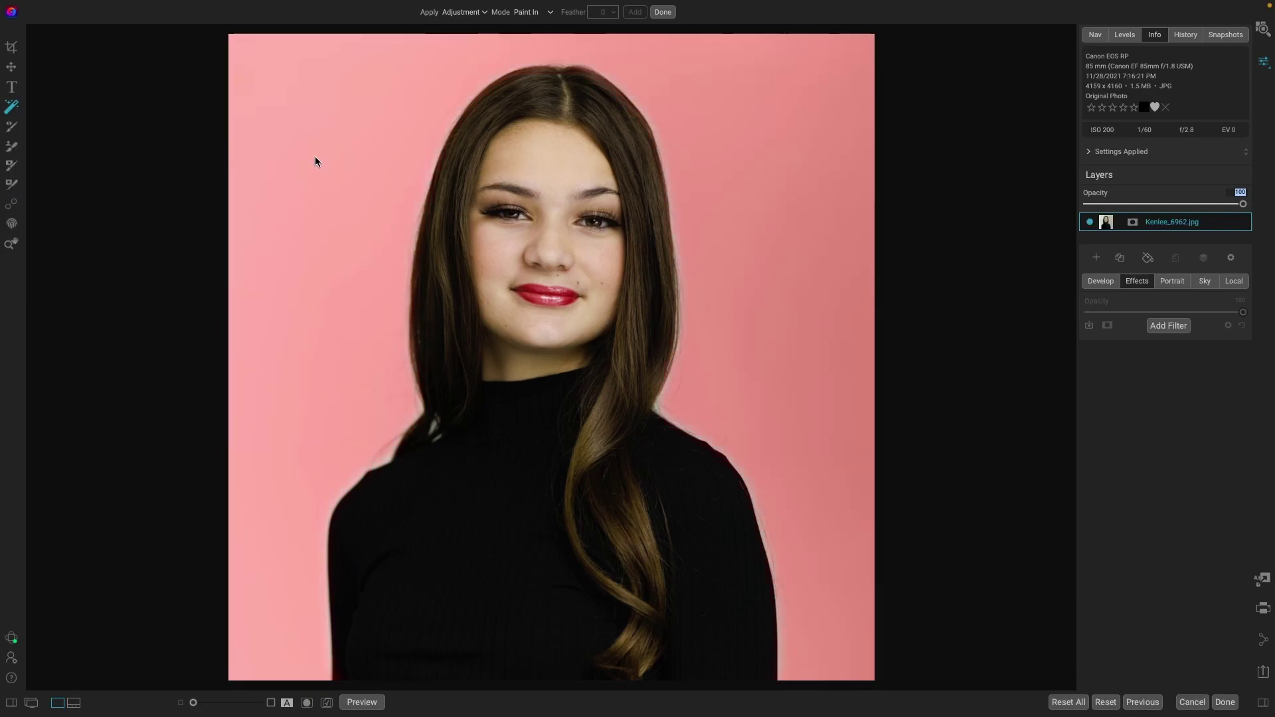
left_click(315, 157)
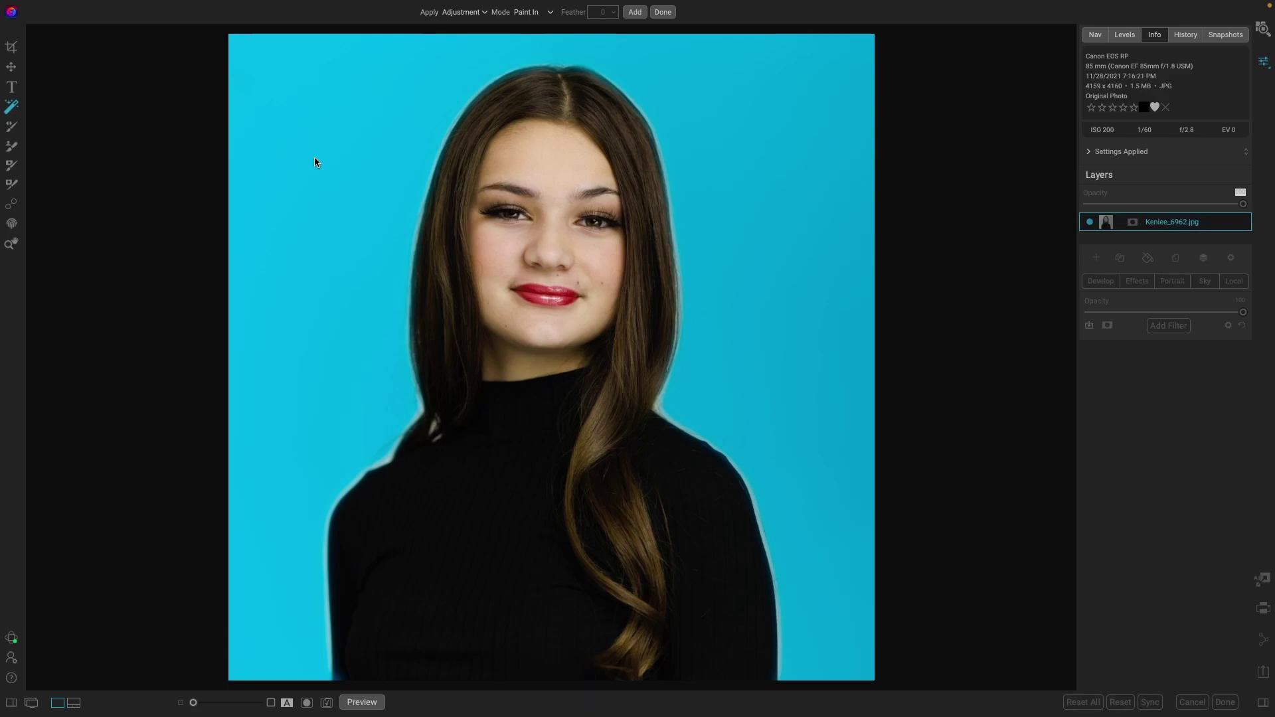
right_click(315, 162)
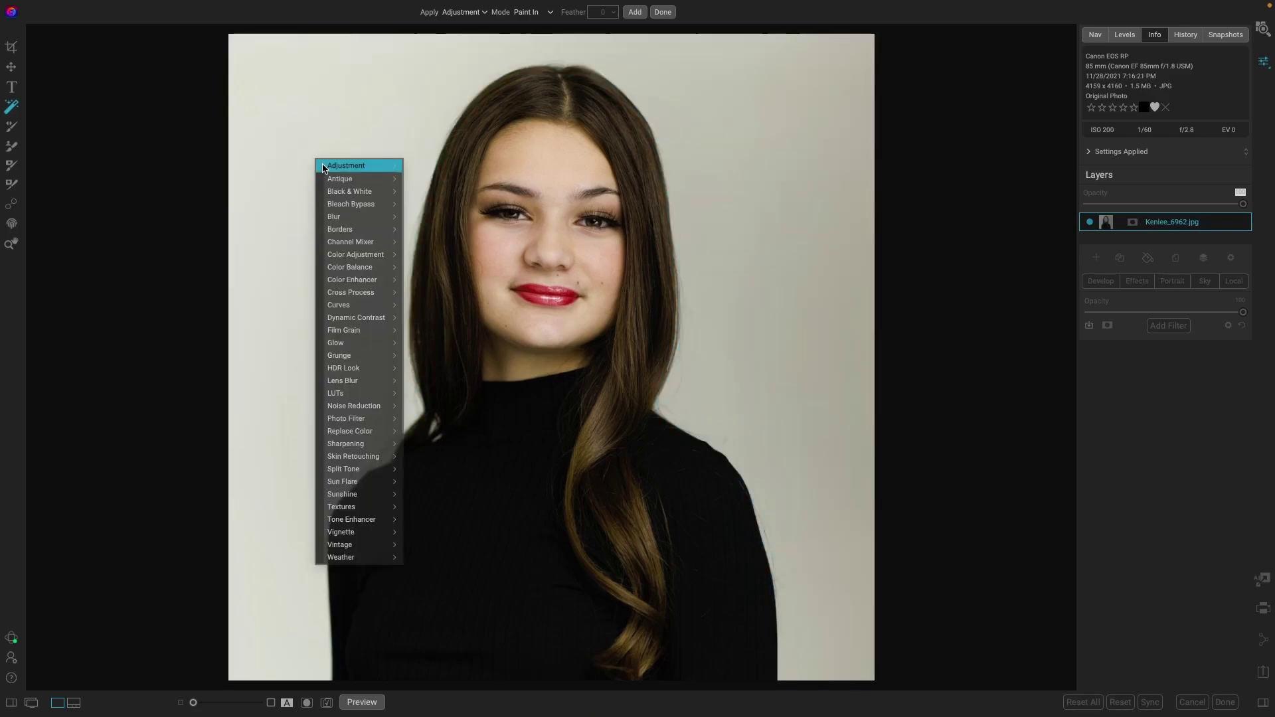
mouse_move(324, 167)
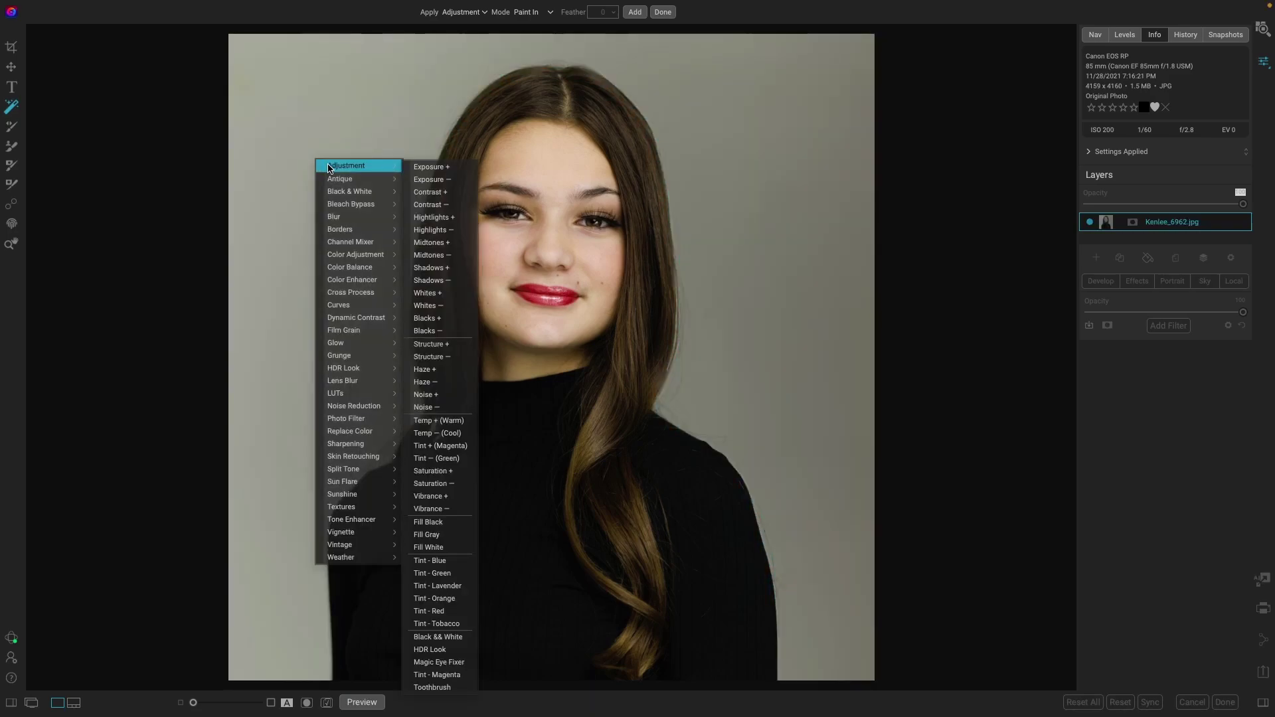
left_click(448, 294)
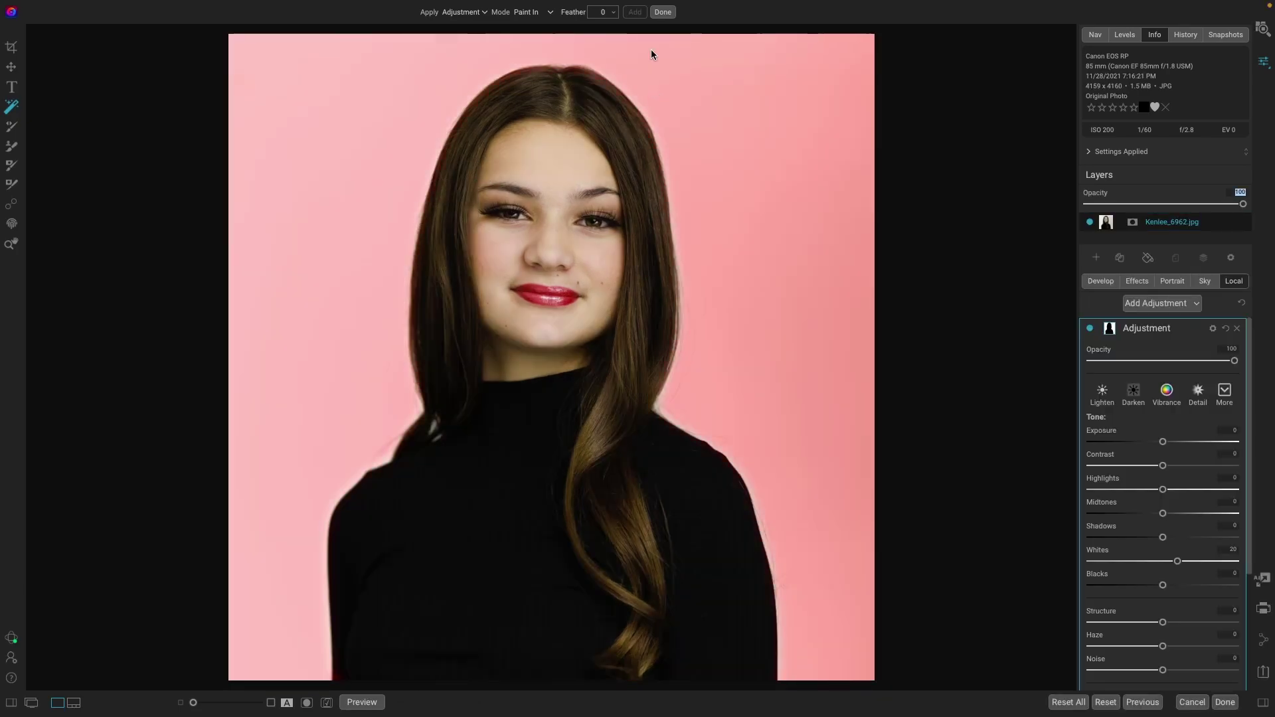
left_click(662, 14)
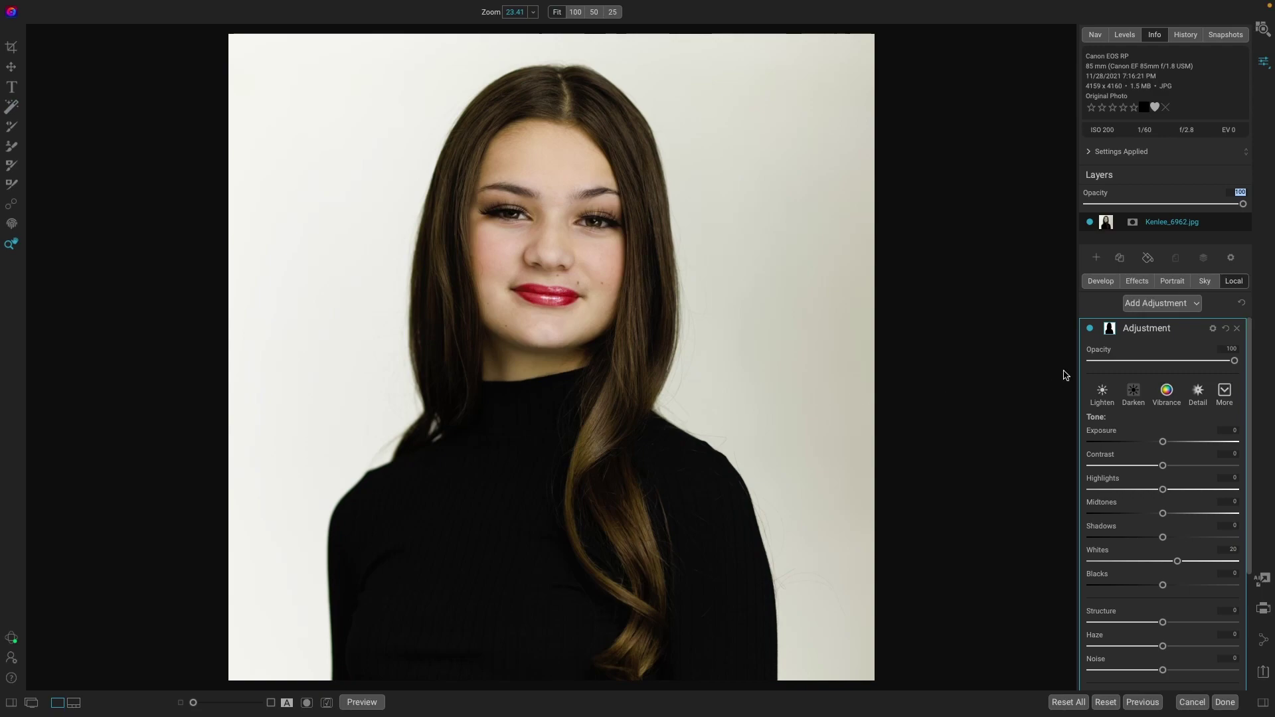
- Compare the portrait with and without the background adjustment and show the histogram
left_click(1090, 329)
left_click(1090, 328)
left_click(1132, 40)
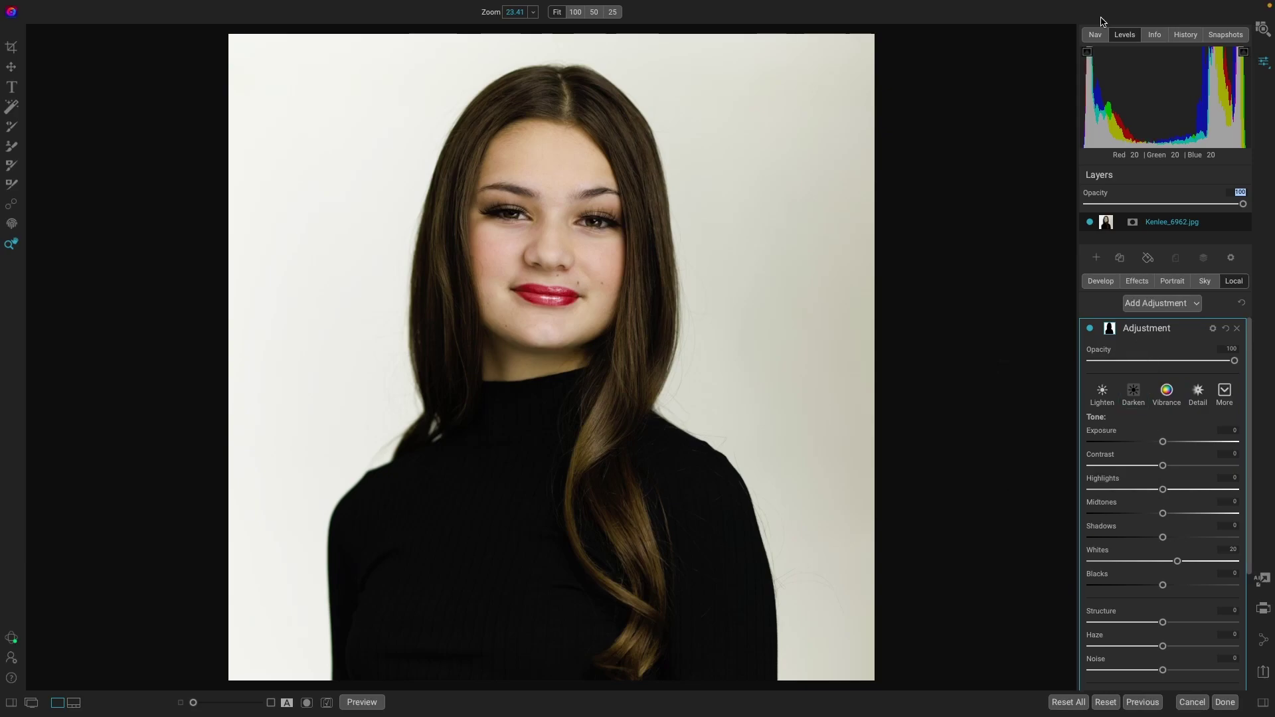
- Set the background adjustment's Whites to 100 and Exposure to 0.7 using the clipping display, then hide clipping
left_click_drag(1177, 561, 1243, 572)
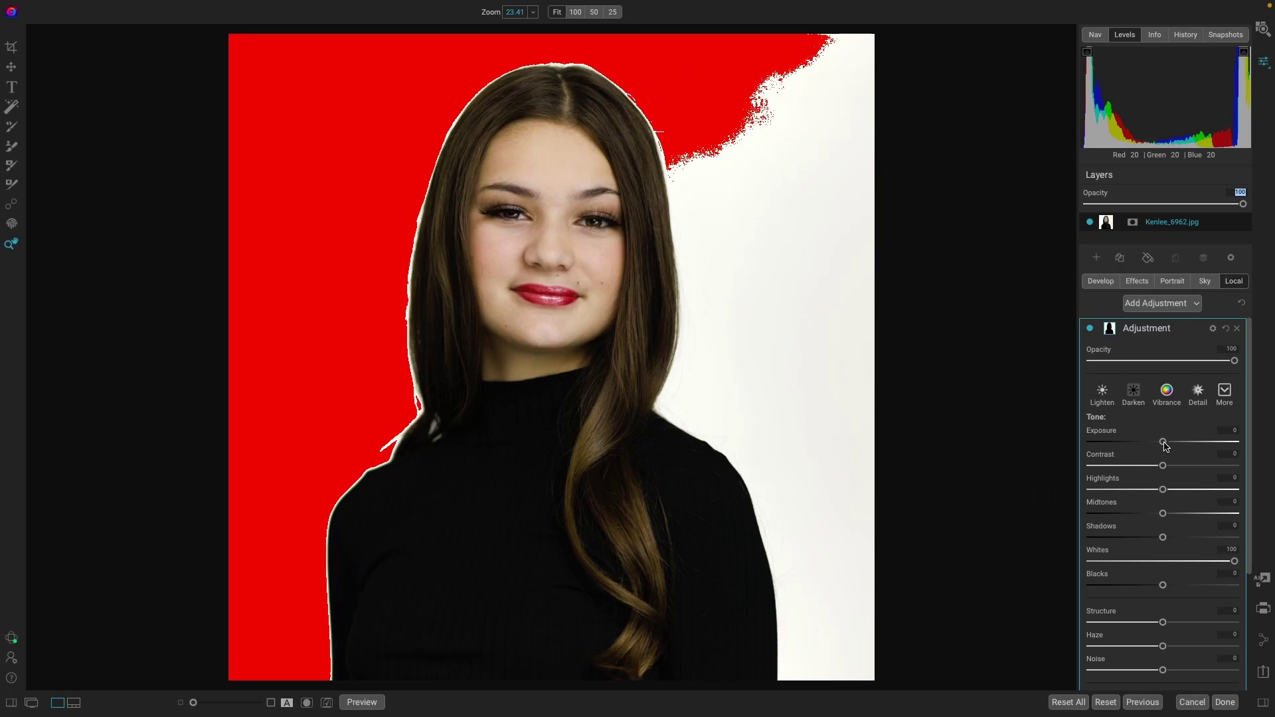
left_click_drag(1163, 443, 1172, 442)
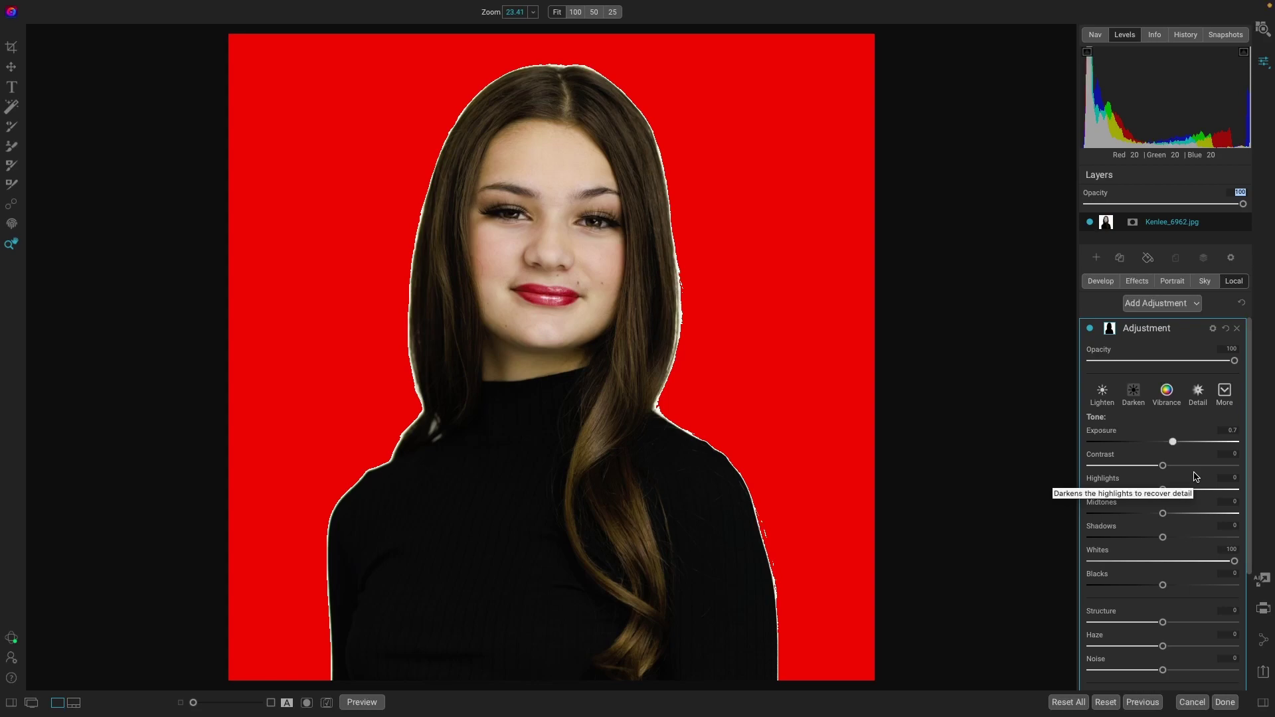
key("j")
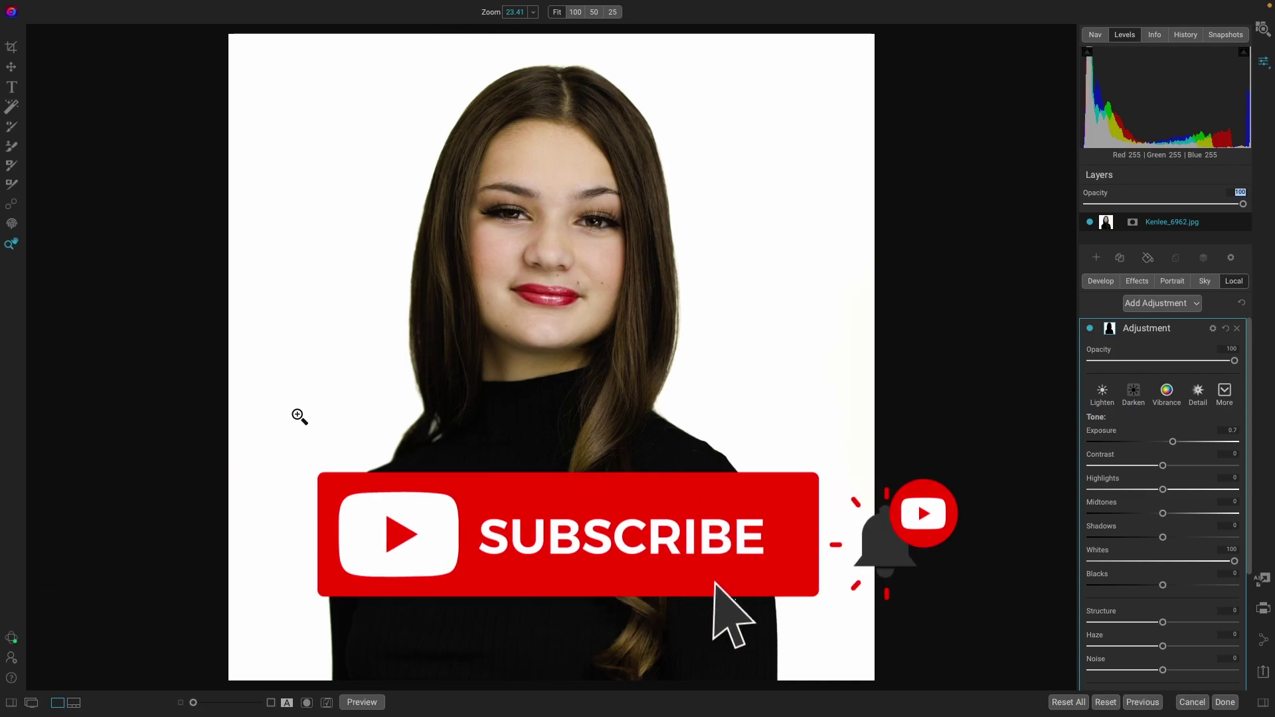
- Paint the adjustment into the small gaps in the hair above the shoulder with the Mask Brush at sizes 30 and 25, opacity 30
left_click(427, 427)
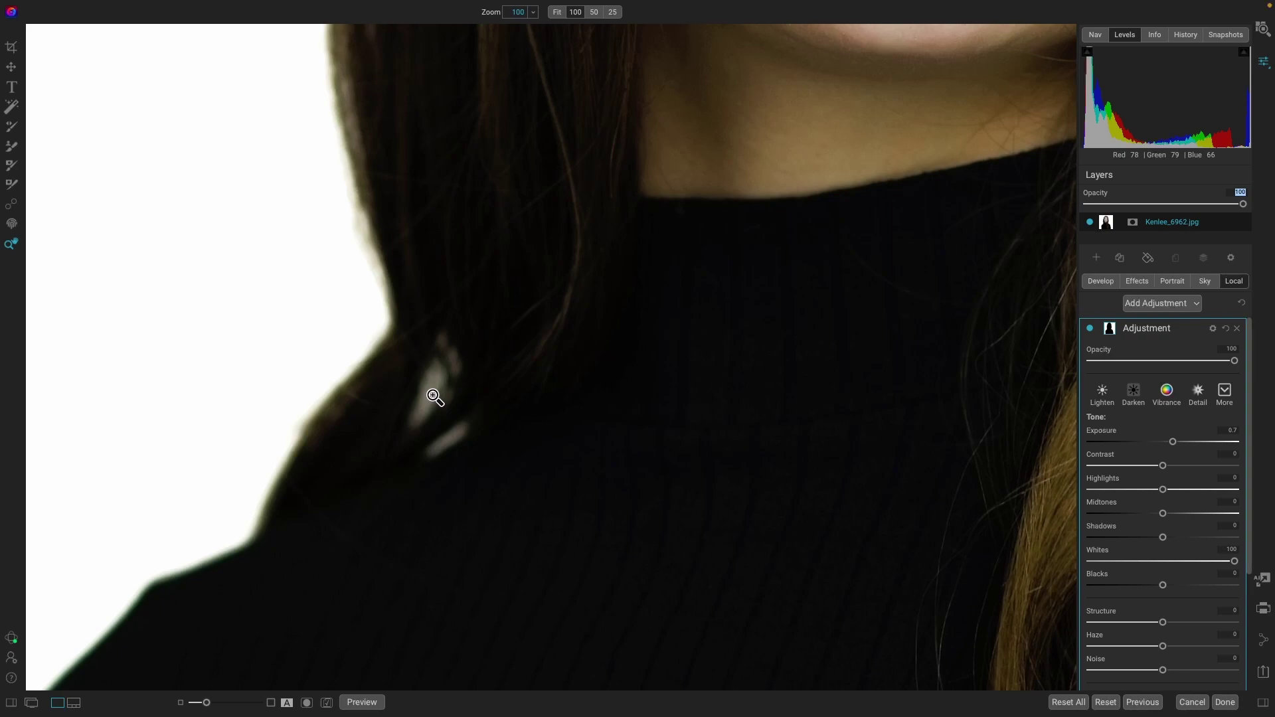
key("b")
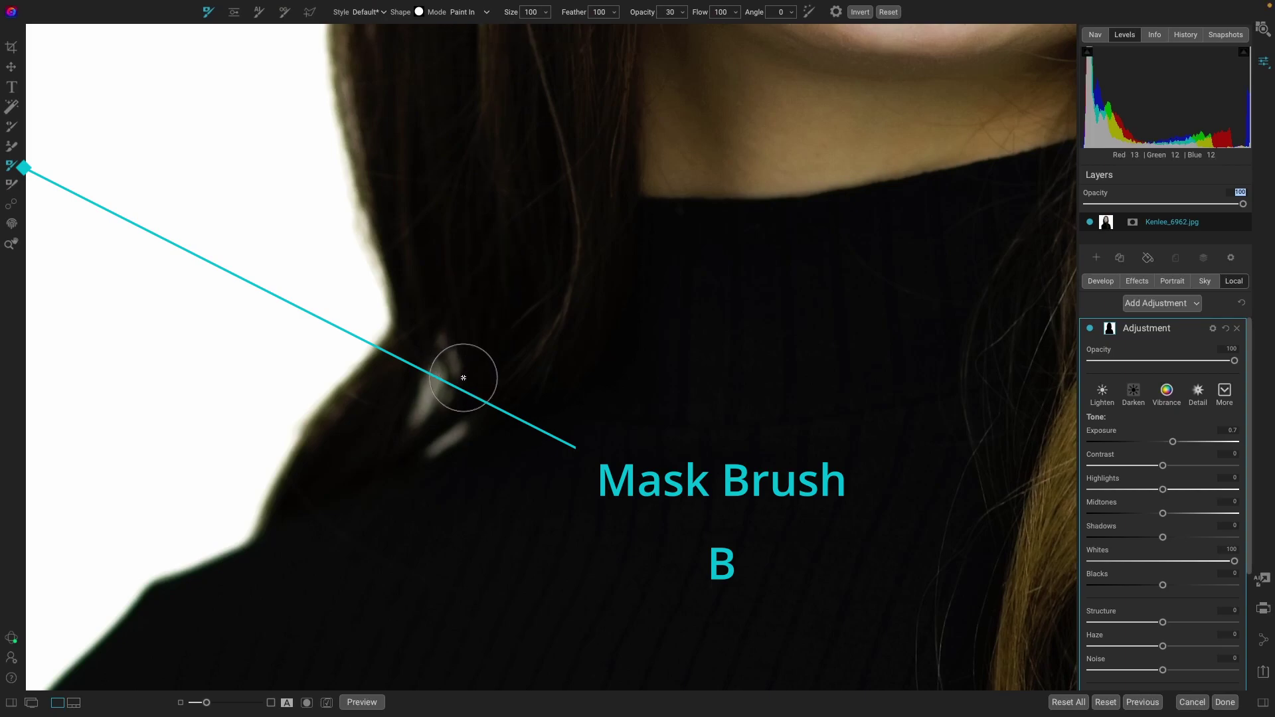
key("bracketleft")
key("bracketleft")
key("bracketleft")
key("bracketleft")
key("bracketleft")
key("bracketleft")
key("bracketleft")
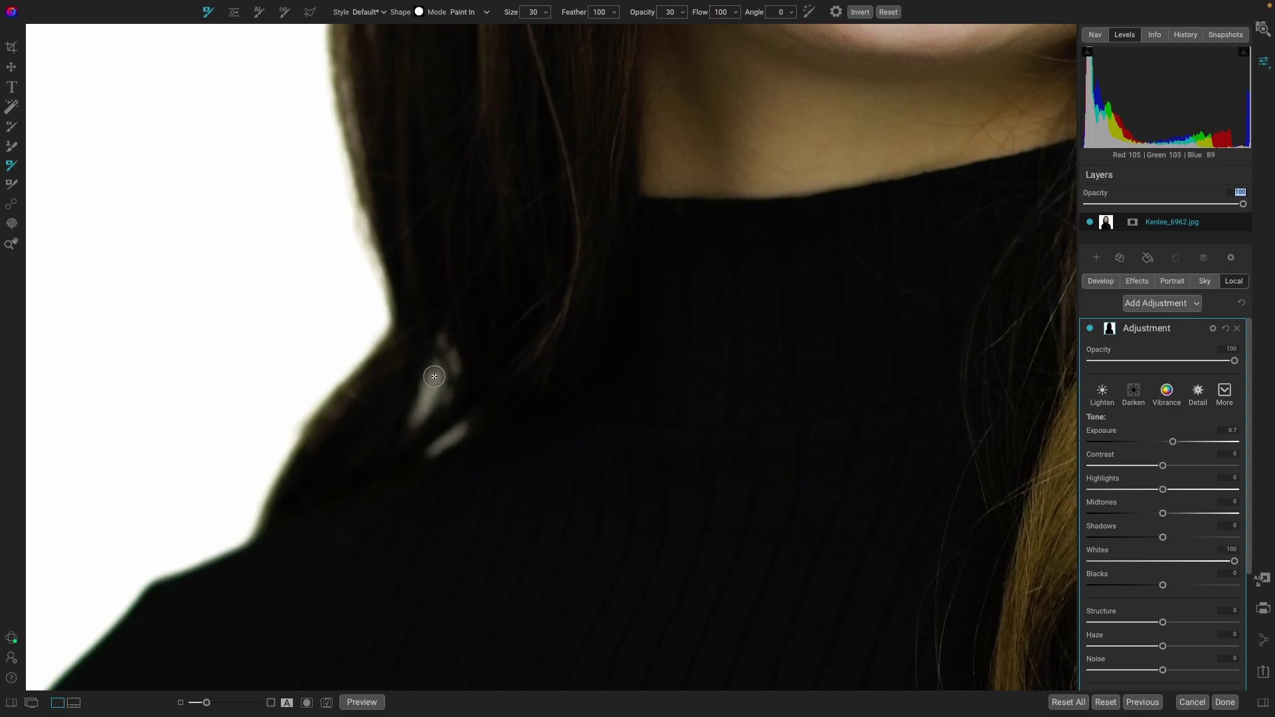
mouse_move(435, 376)
left_mouse_down()
mouse_move(421, 414)
mouse_move(444, 457)
mouse_move(439, 448)
left_mouse_up()
key("bracketleft")
mouse_move(450, 348)
left_mouse_down()
mouse_move(455, 372)
mouse_move(440, 336)
mouse_move(451, 356)
left_mouse_up()
key("bracketleft")
scroll(669, 327, "down", 3)
key("bracketright")
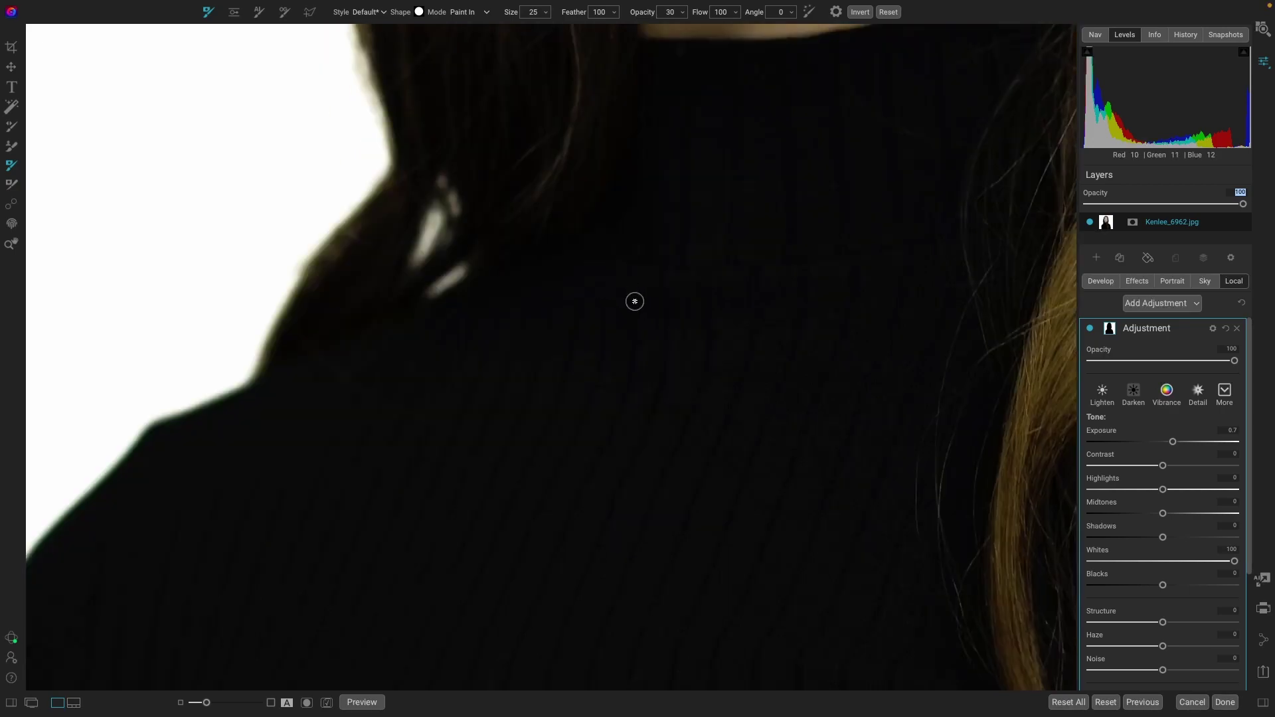
- View the whole portrait and compare it with the background adjustment switched off and on
key("alt")
scroll(640, 299, "down", 6)
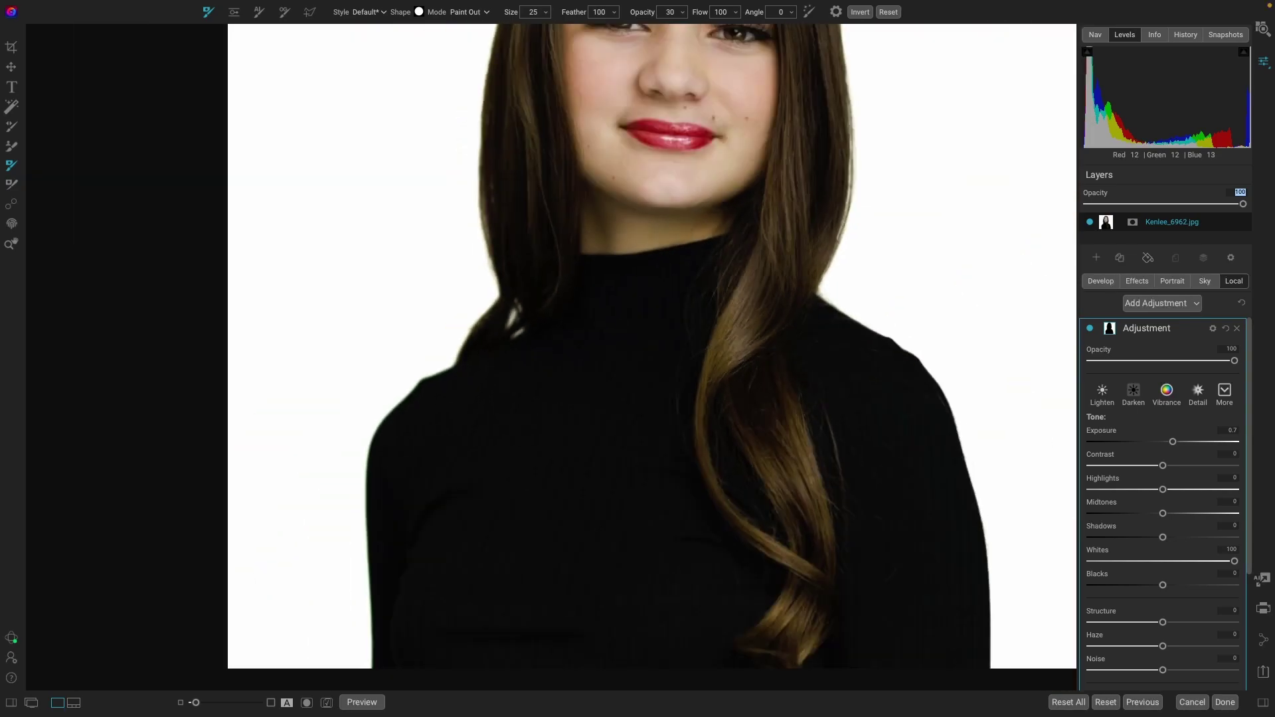
scroll(882, 279, "down", 3)
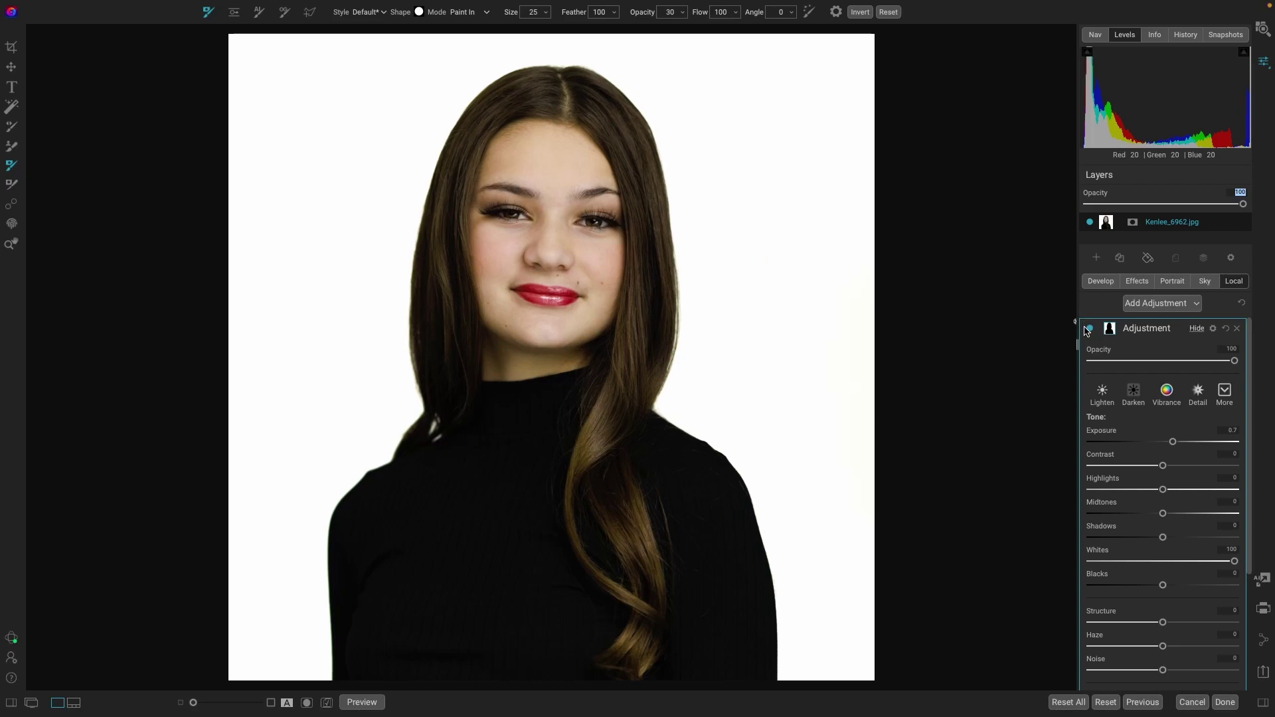
left_click(1090, 328)
left_click(1090, 328)
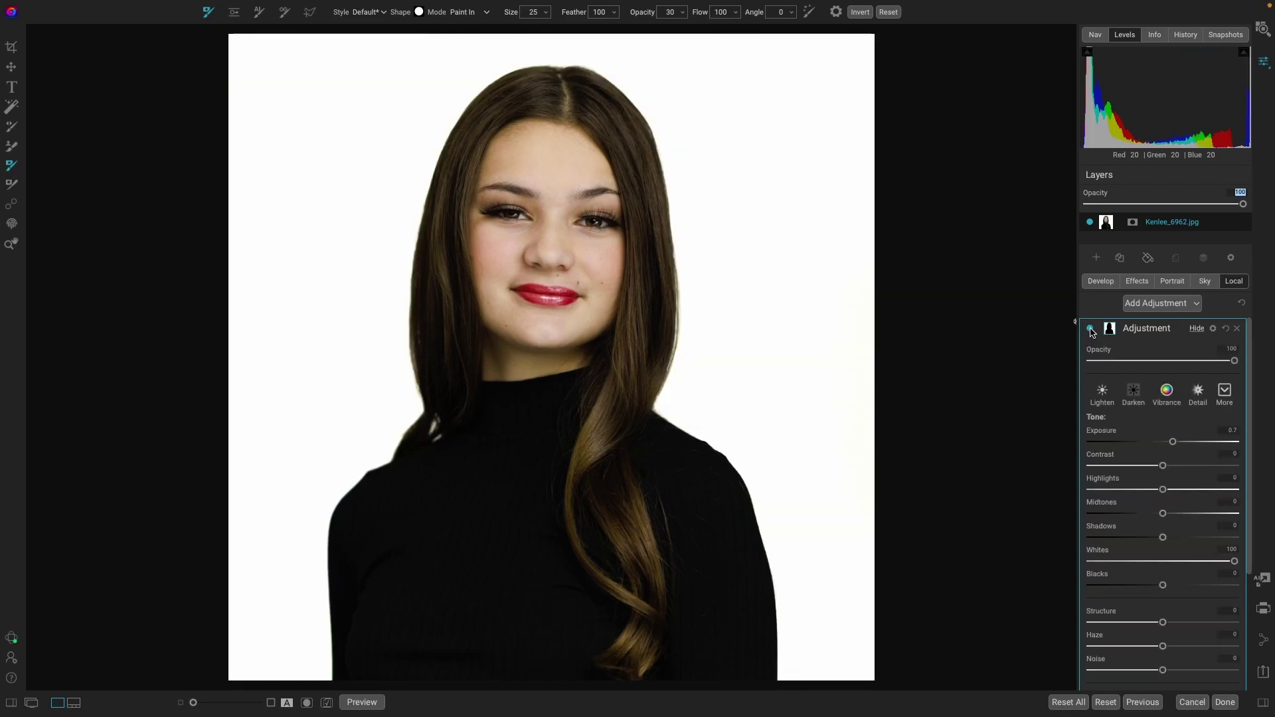